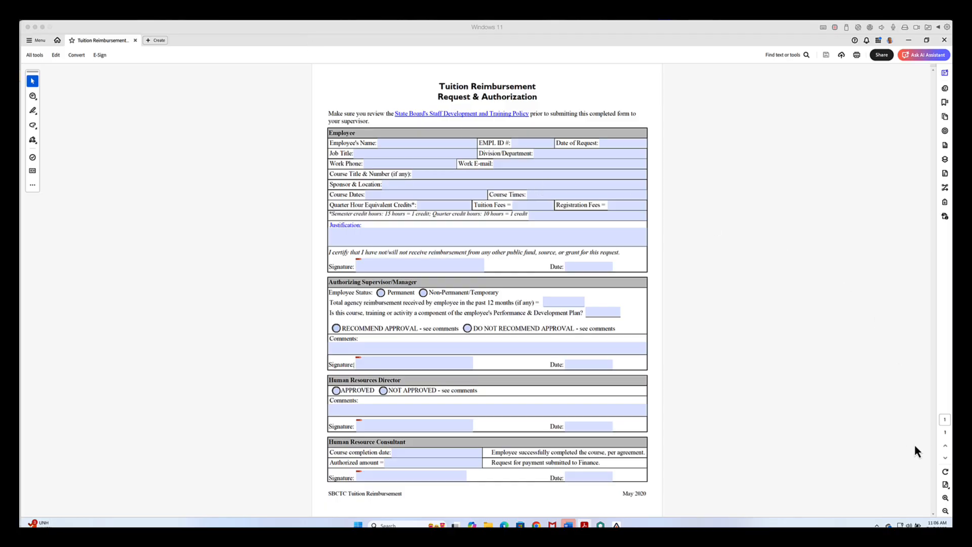
# Open the tuition reimbursement form for field editing with the Prepare a form tool.
pyautogui.click(945, 498)
pyautogui.click(945, 497)
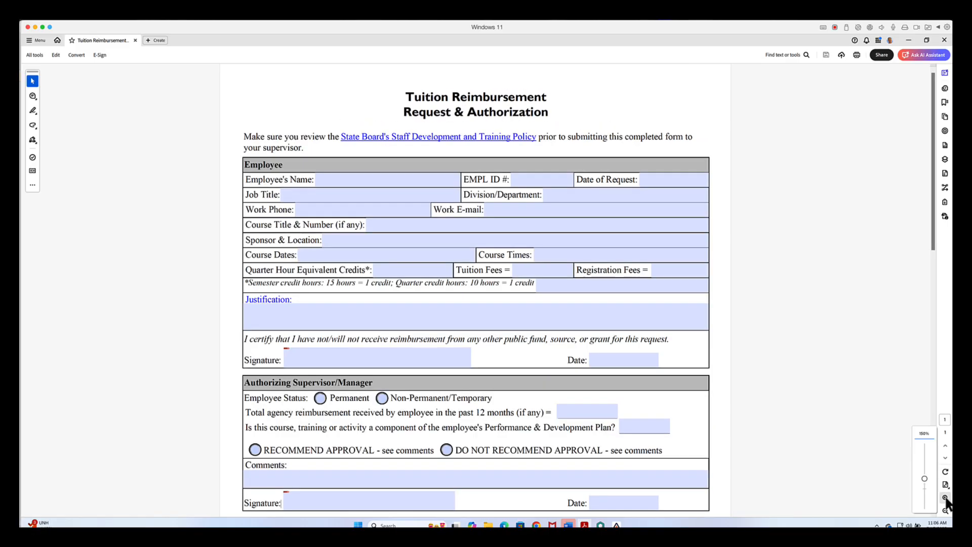
pyautogui.click(945, 497)
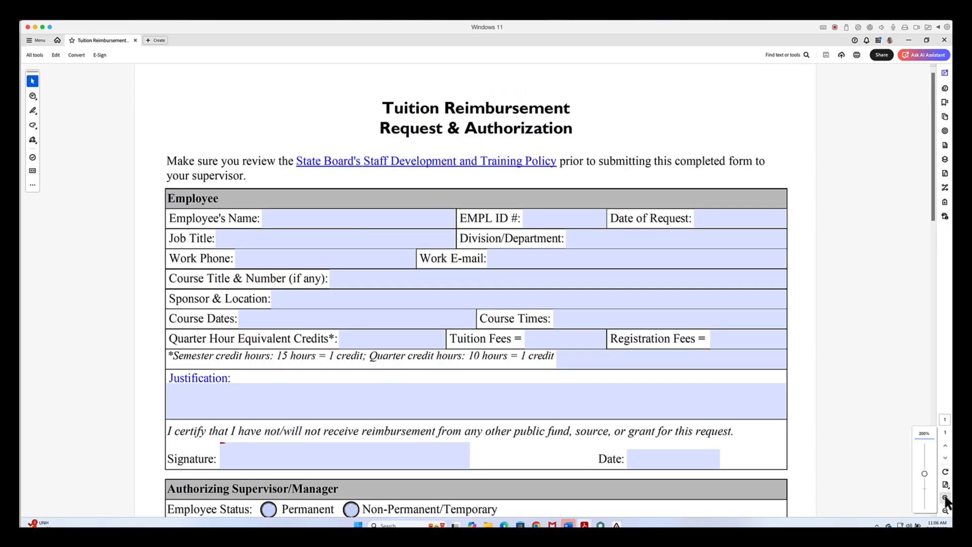
pyautogui.click(335, 238)
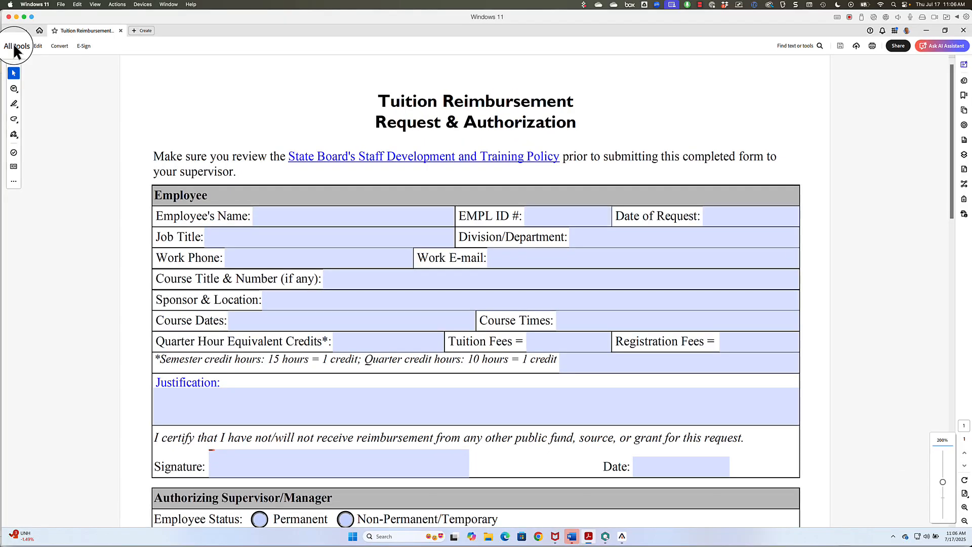
pyautogui.click(32, 56)
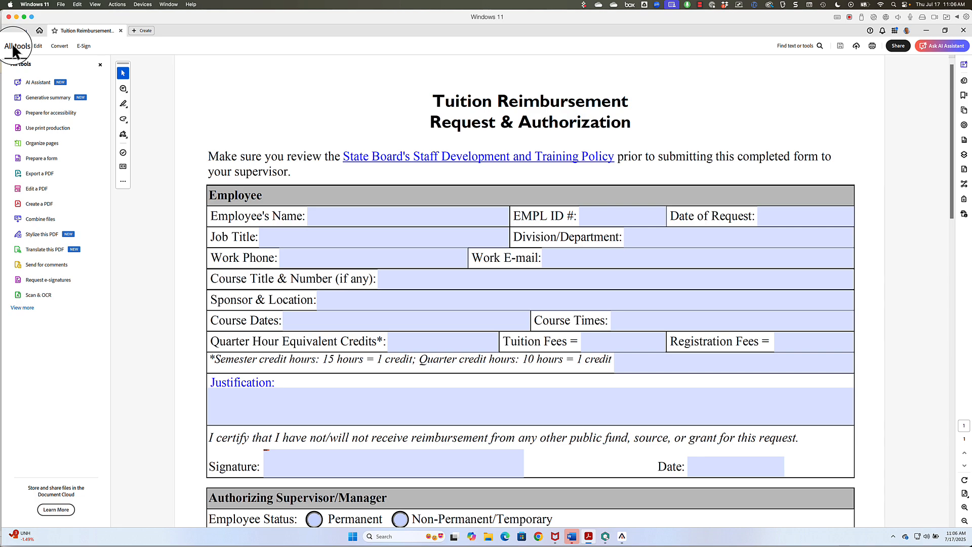
pyautogui.click(43, 159)
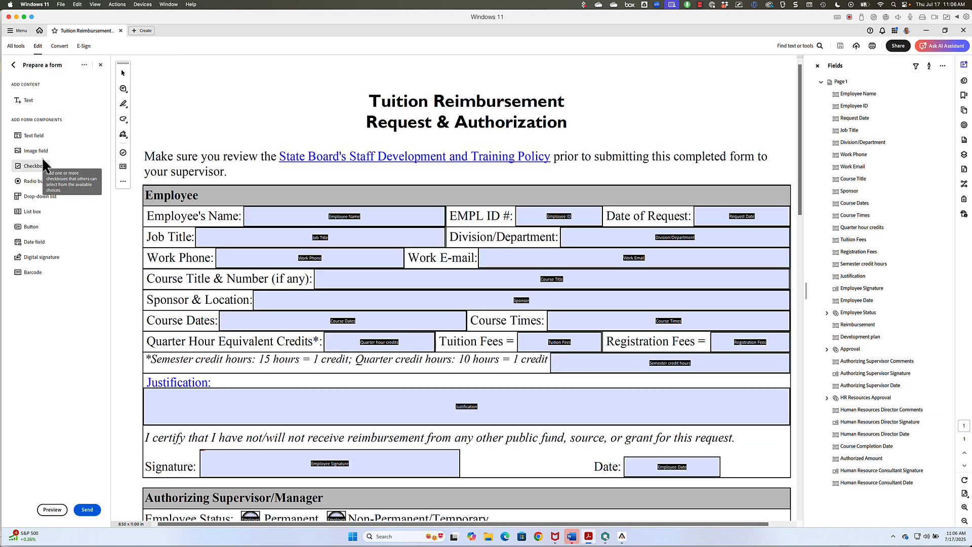
# Set the tooltip of the Employee Name text field to "Enter the employee name".
pyautogui.doubleClick(272, 221)
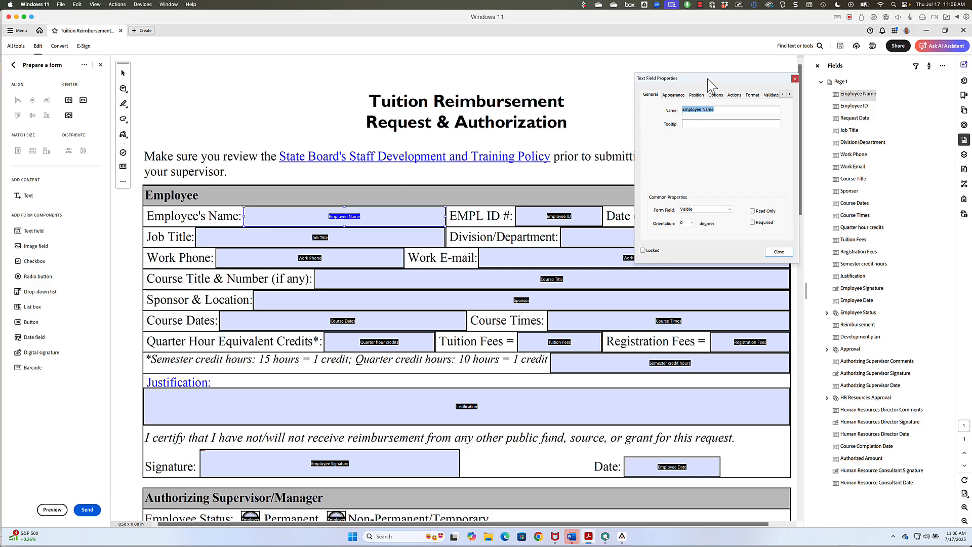
pyautogui.moveTo(708, 77); pyautogui.dragTo(448, 187)
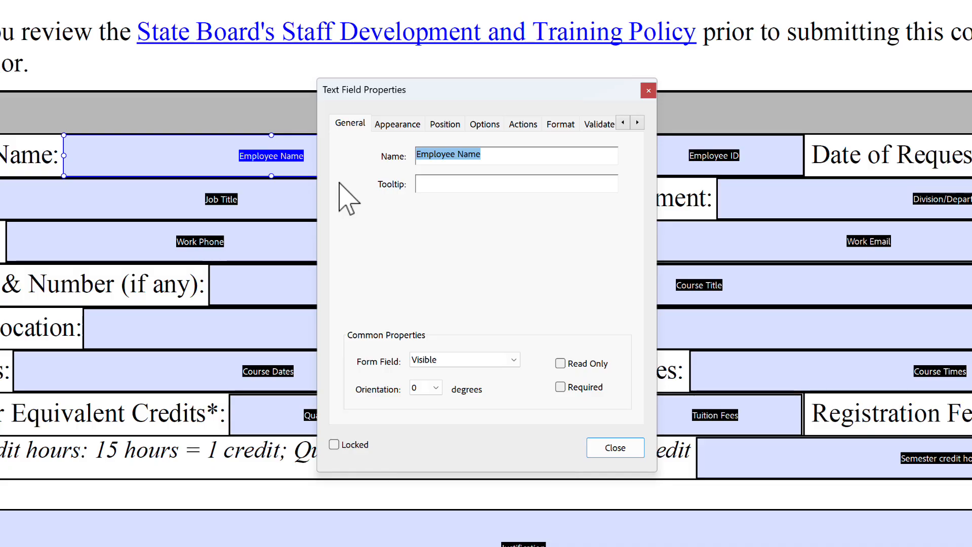
pyautogui.click(435, 185)
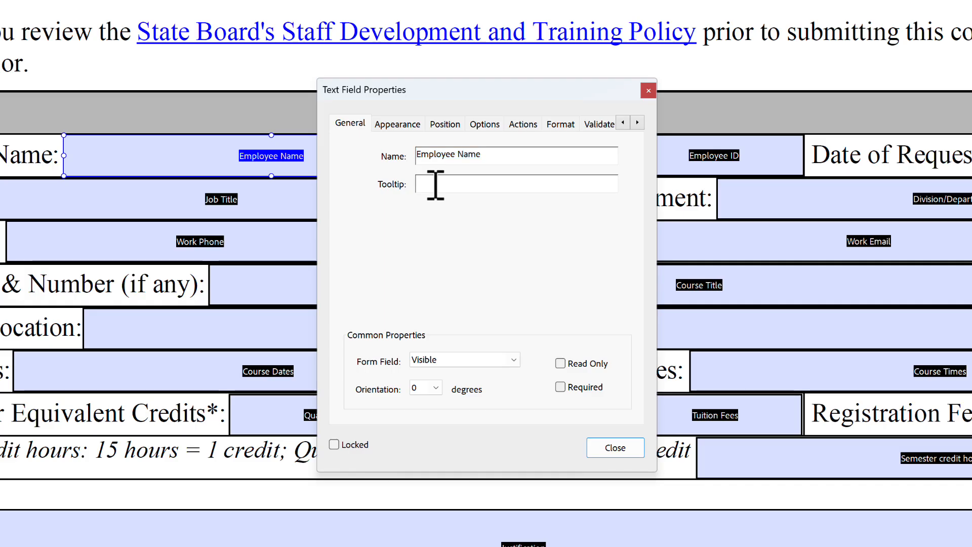
pyautogui.write('Enter the em')
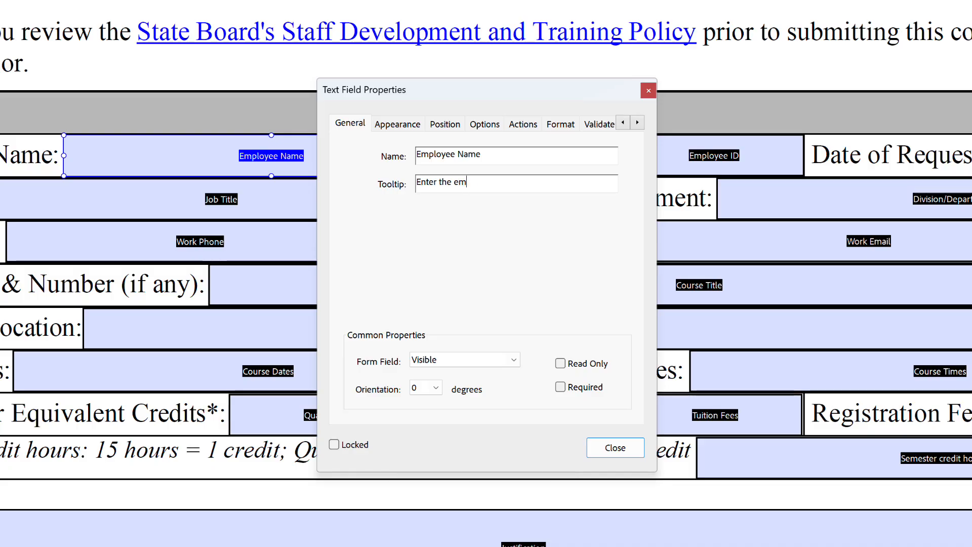
pyautogui.write('ployee name')
pyautogui.press('Tab')
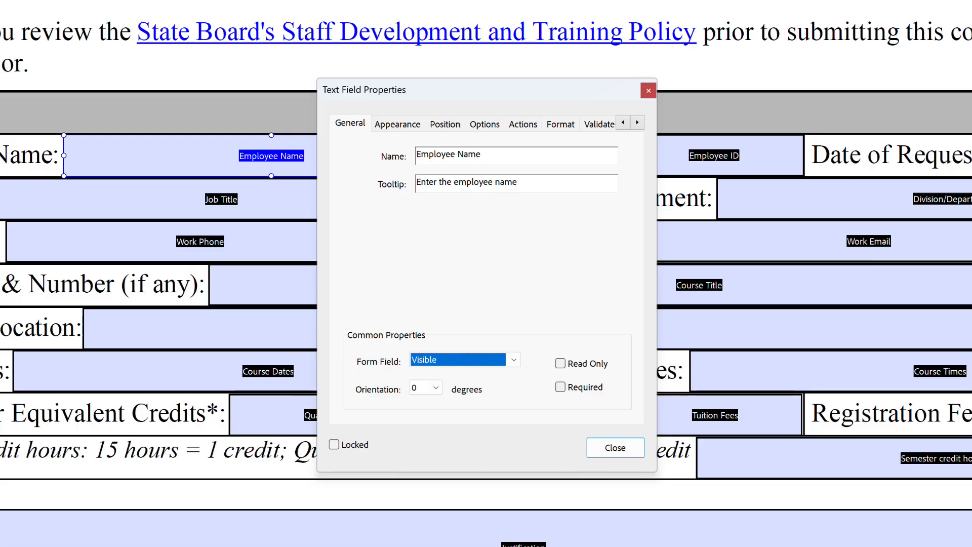
# Set the tooltip of the Employee ID field to "Enter the employee ID".
pyautogui.keyDown('ctrl'); pyautogui.click(749, 159); pyautogui.keyUp('ctrl')
pyautogui.click(728, 159)
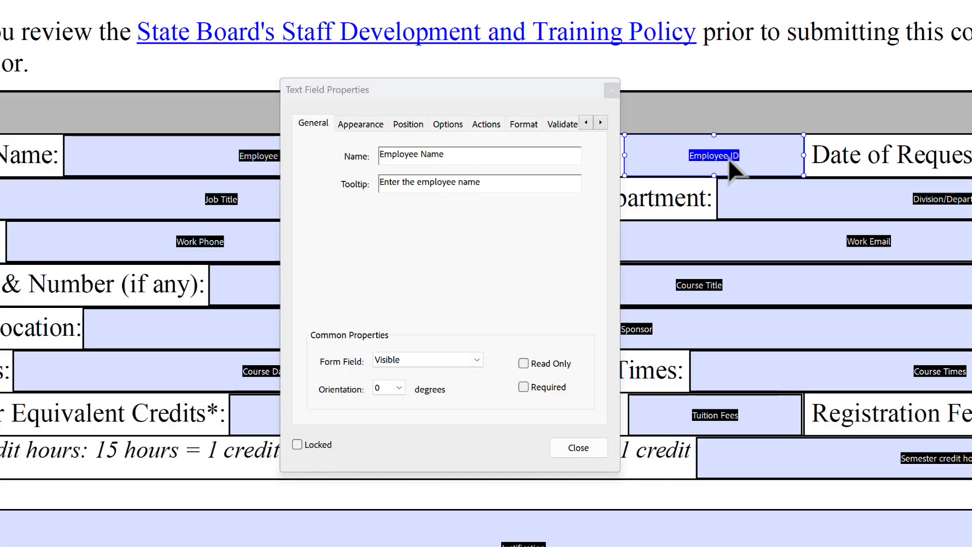
pyautogui.moveTo(569, 87); pyautogui.dragTo(407, 78)
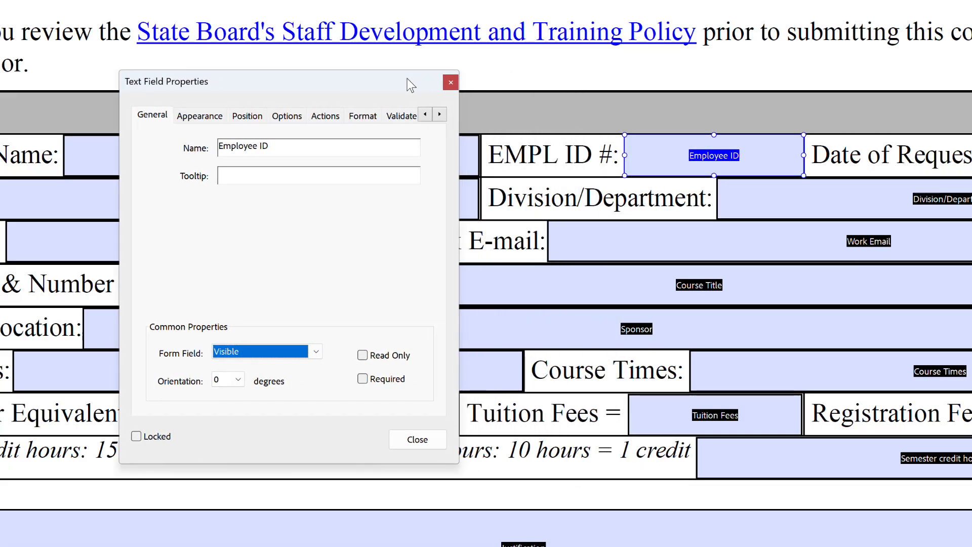
pyautogui.click(237, 176)
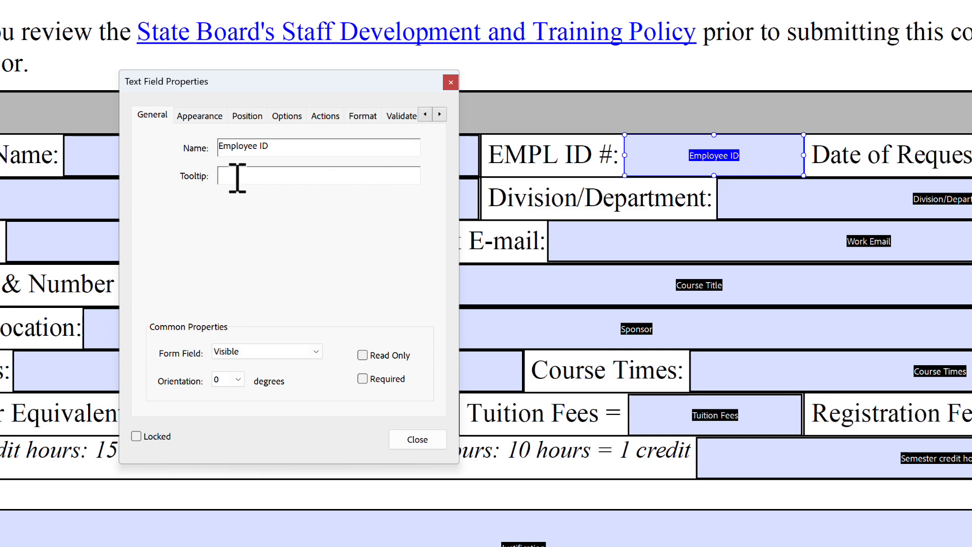
pyautogui.write('Enter t')
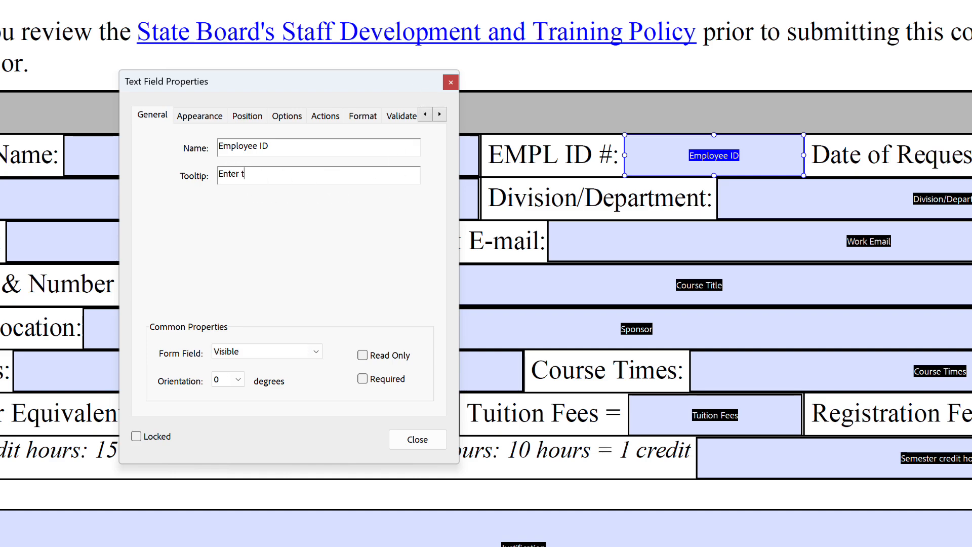
pyautogui.write('he employee IDD')
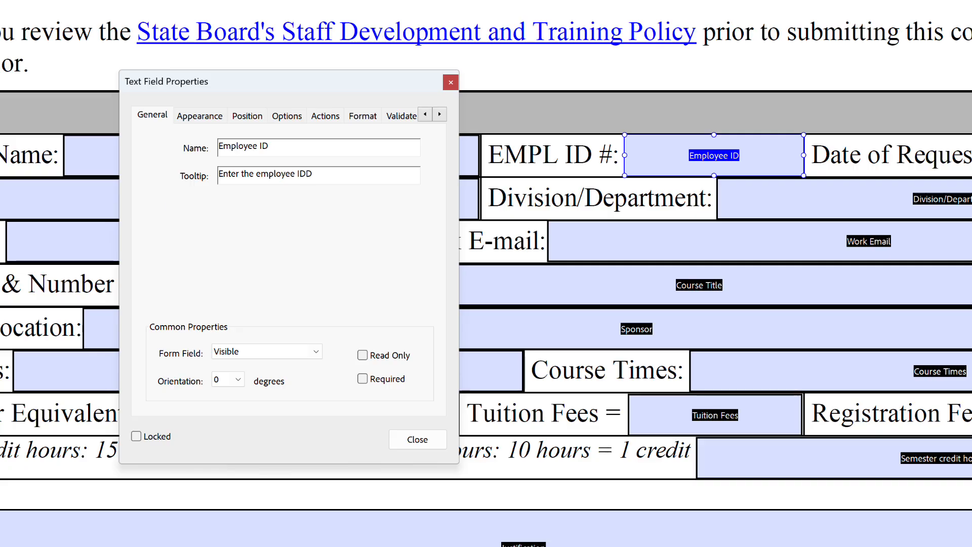
pyautogui.press('BackSpace')
pyautogui.press('Tab')
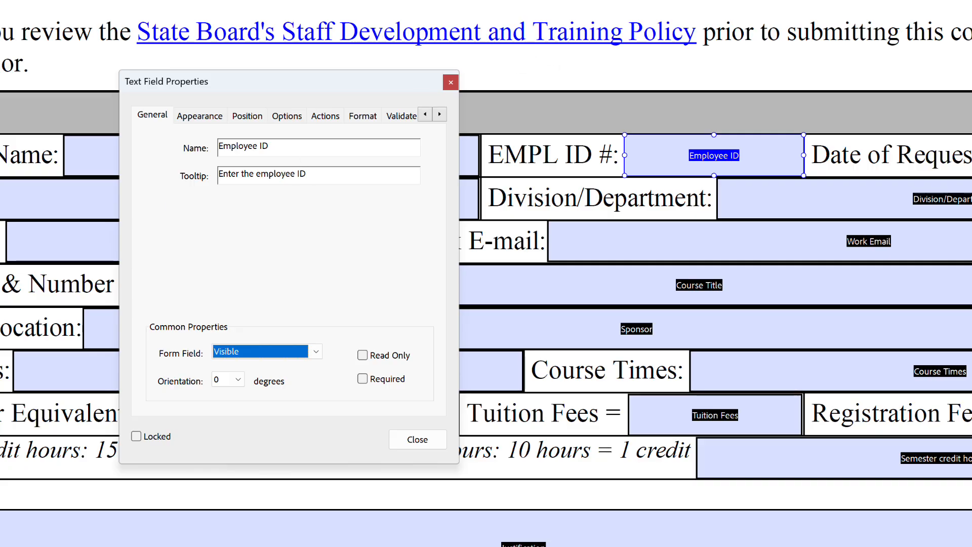
# Set the tooltip of the Request Date field to "Enter the date of request".
pyautogui.click(971, 155)
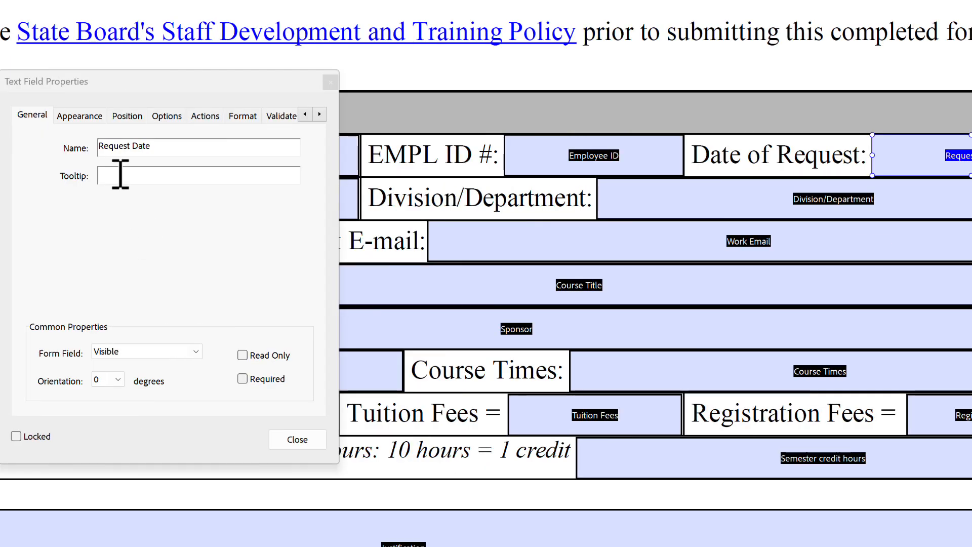
pyautogui.click(120, 175)
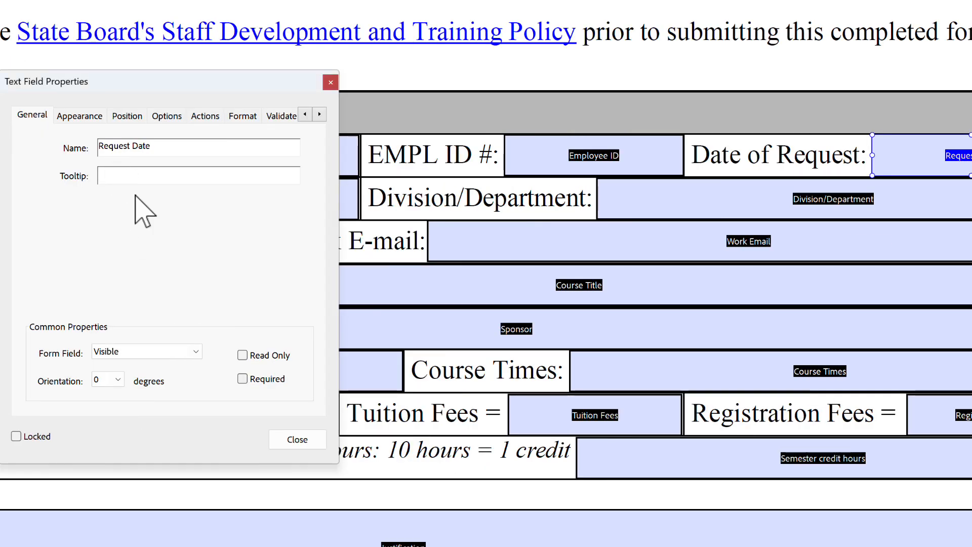
pyautogui.write('Enter ')
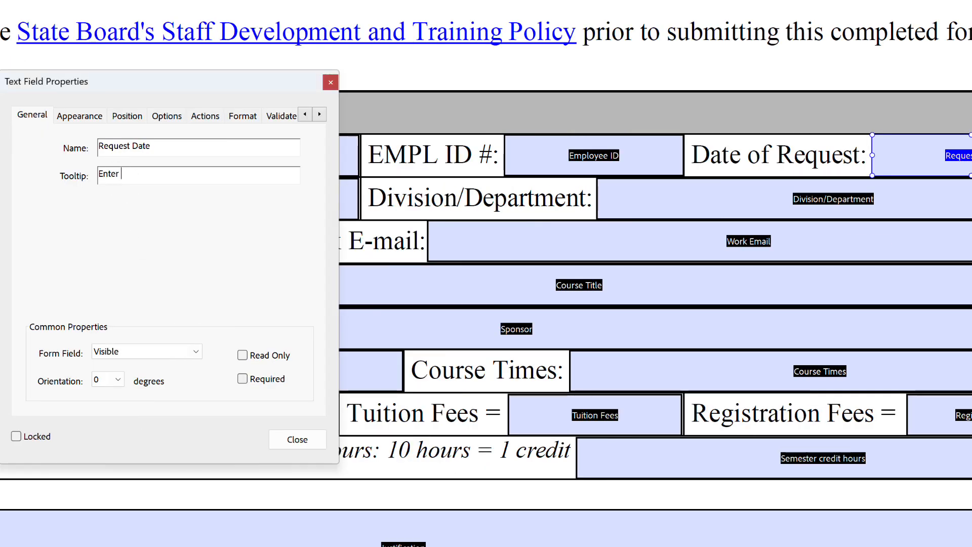
pyautogui.write('the date of request')
pyautogui.press('Tab')
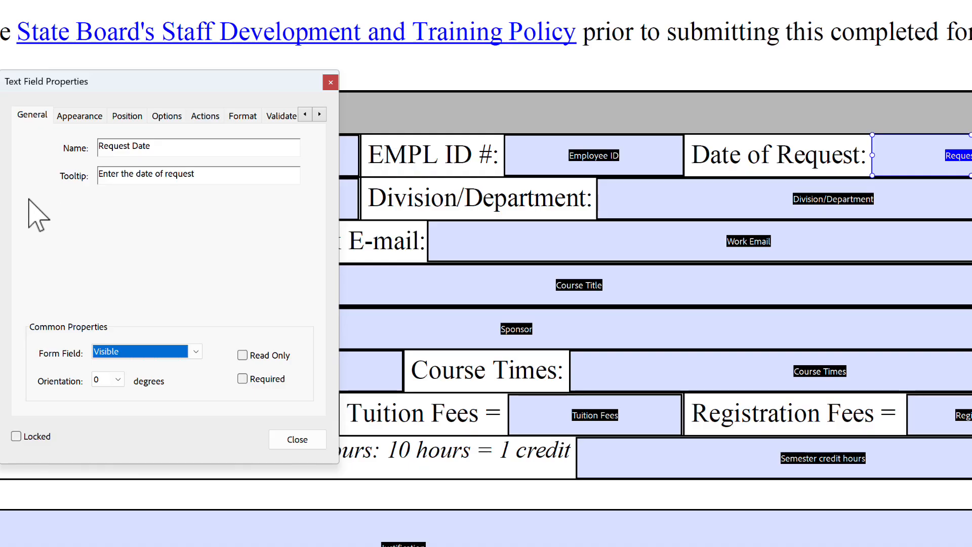
# Review the tooltips of the Job Title, Division/Department, Work Email and Course Title fields, and leave form editing.
pyautogui.click(226, 235)
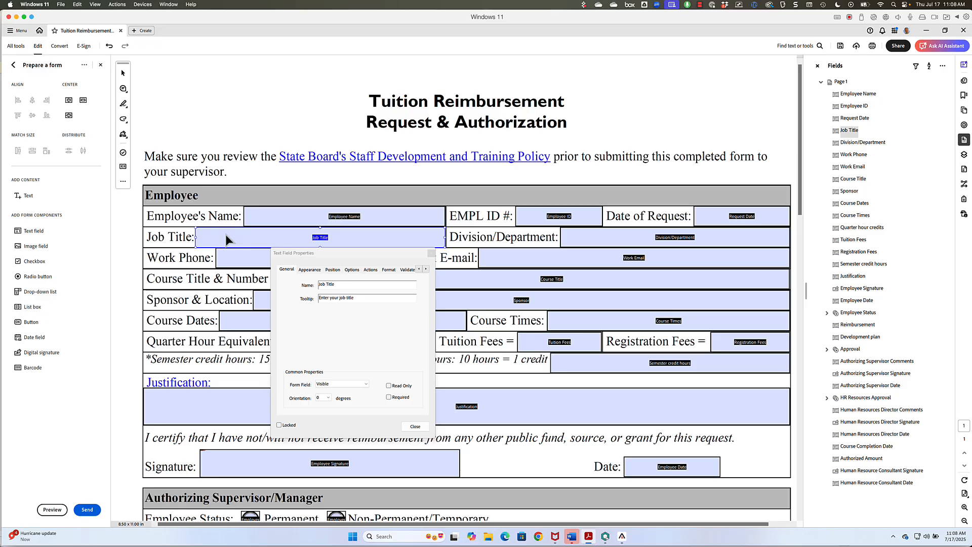
pyautogui.click(584, 241)
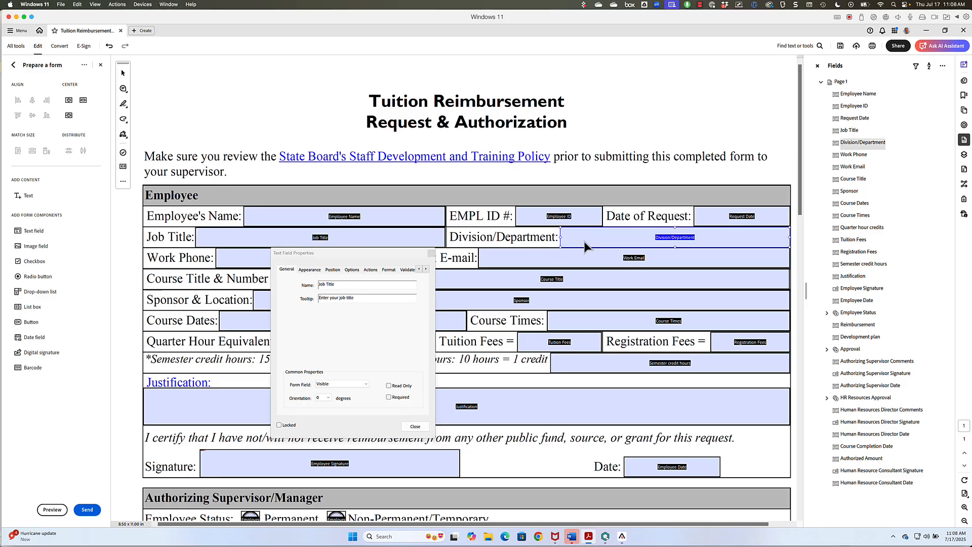
pyautogui.click(562, 262)
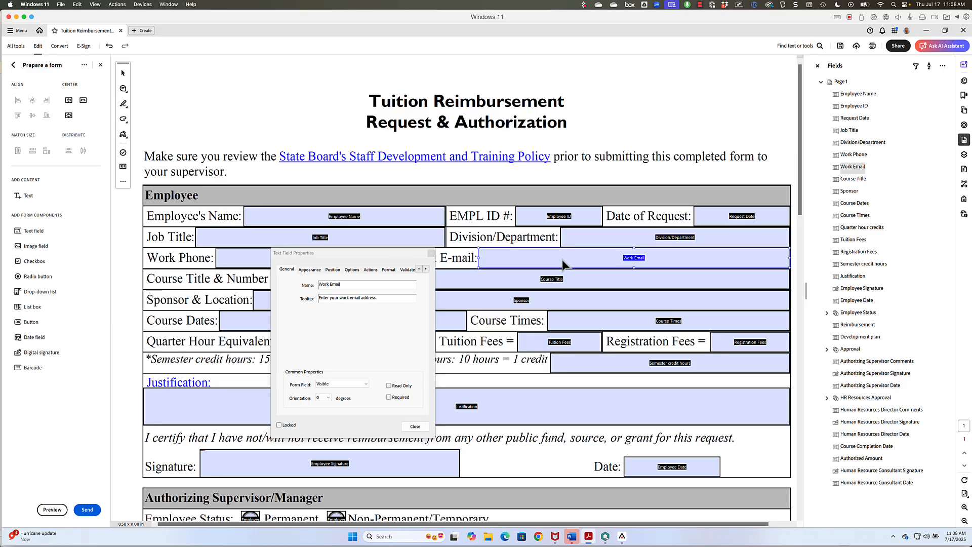
pyautogui.click(514, 282)
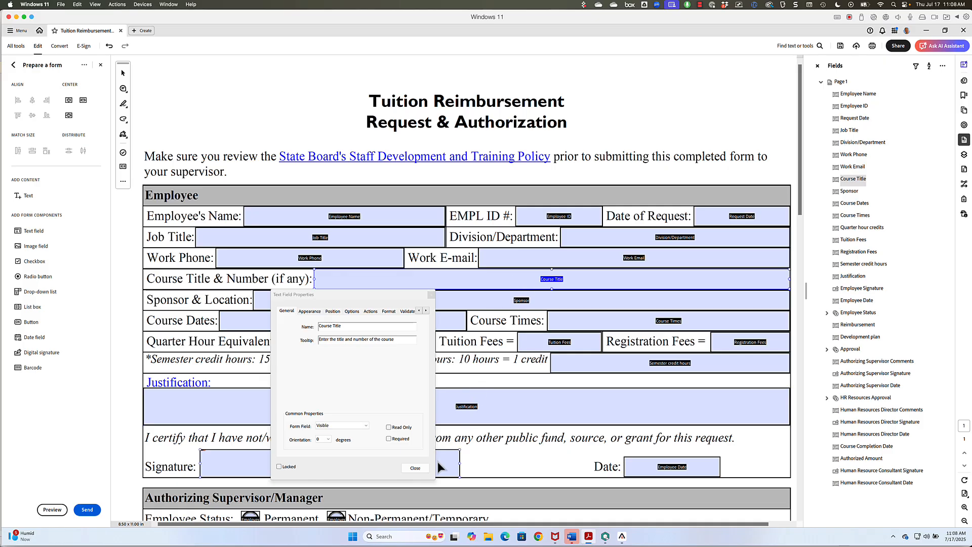
pyautogui.click(413, 468)
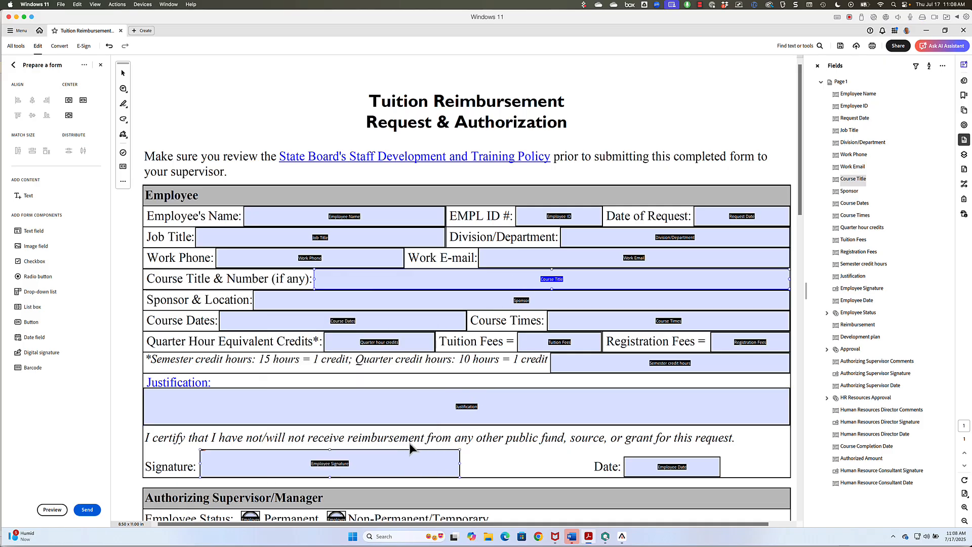
pyautogui.click(100, 64)
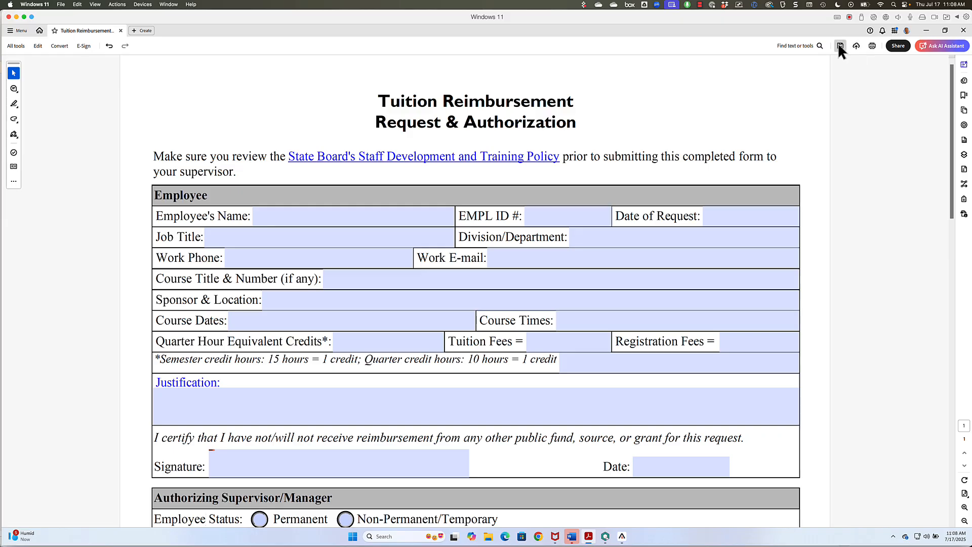
# Run the accessibility check on all pages of the document and expand the Forms results.
pyautogui.click(14, 45)
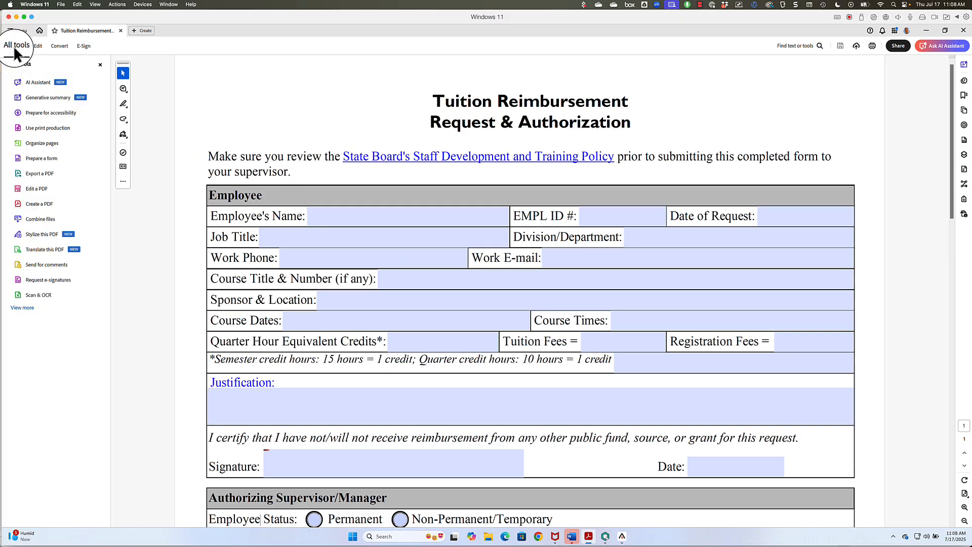
pyautogui.click(45, 113)
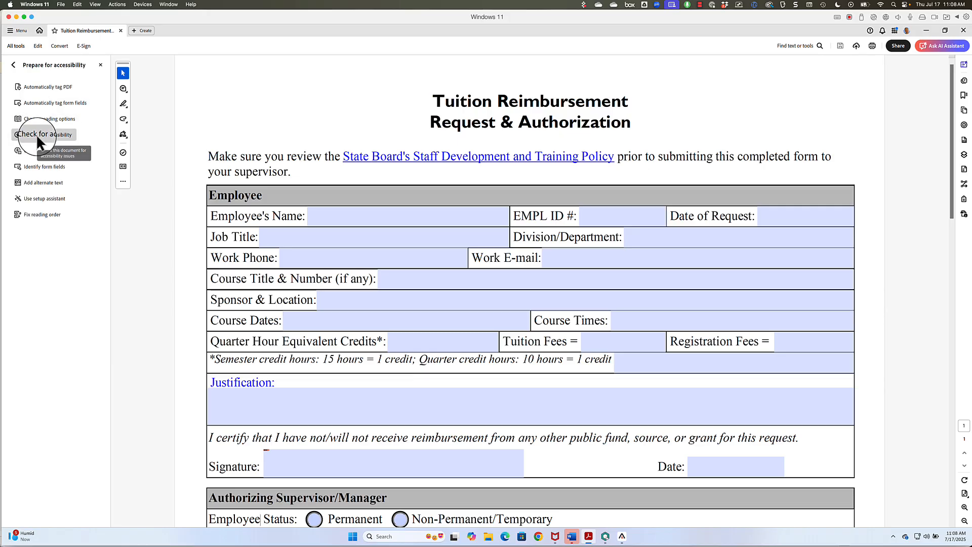
pyautogui.click(35, 134)
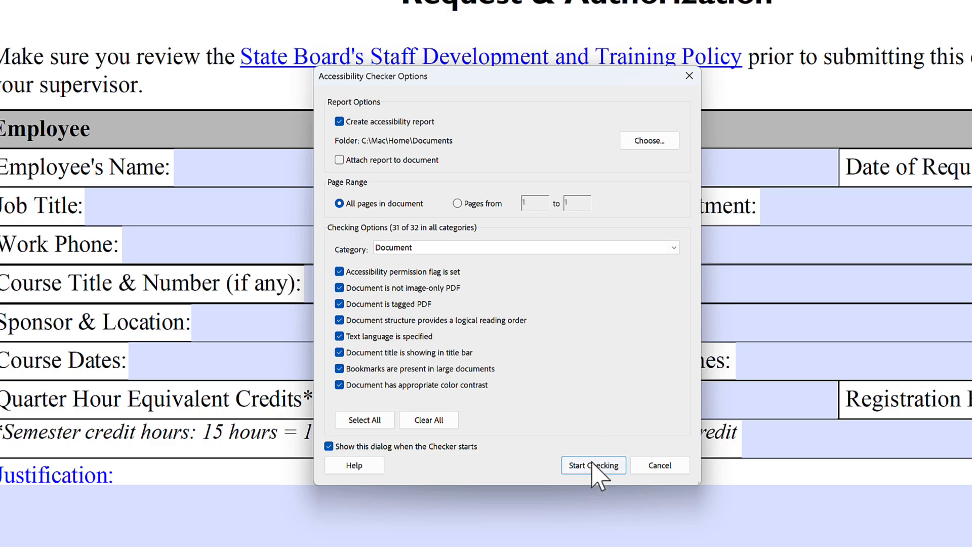
pyautogui.click(589, 465)
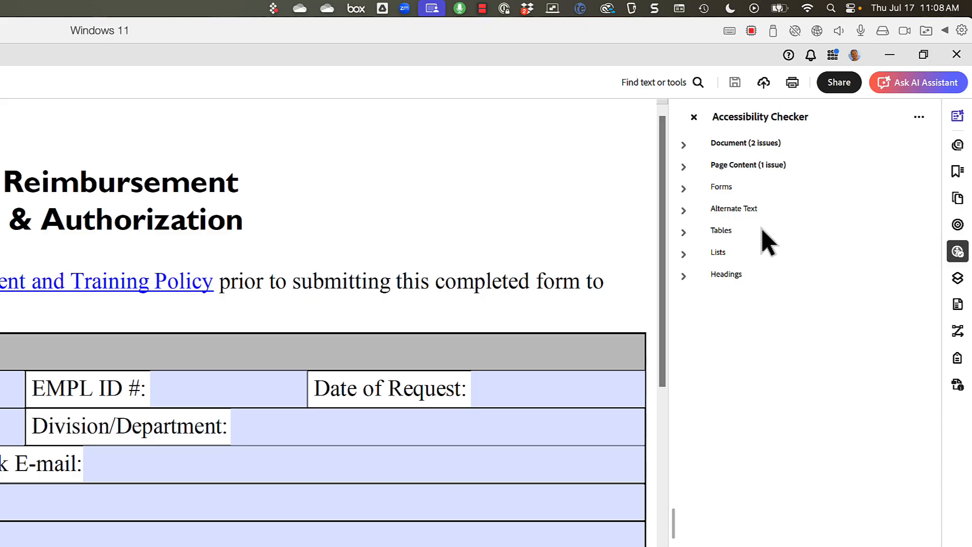
pyautogui.click(683, 187)
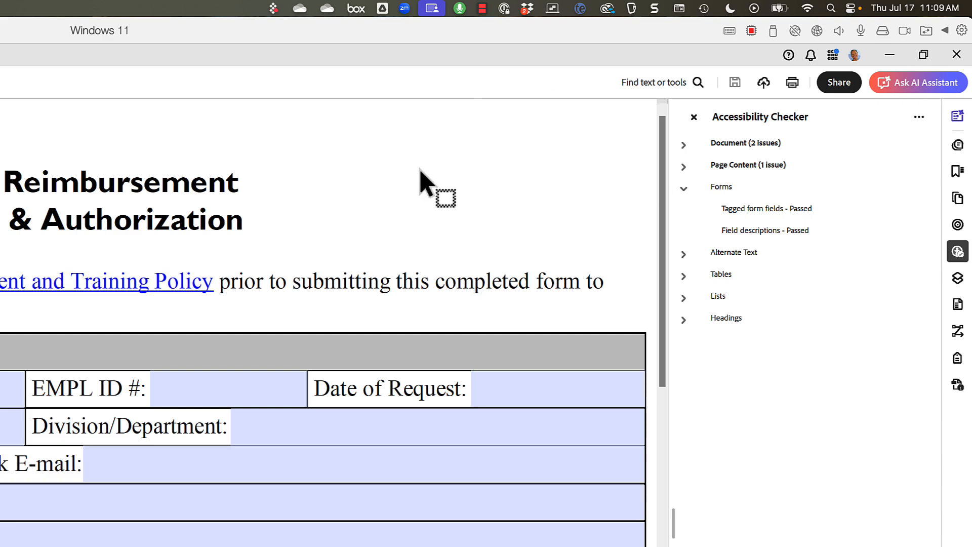
pyautogui.hotkey('ctrl', '0')
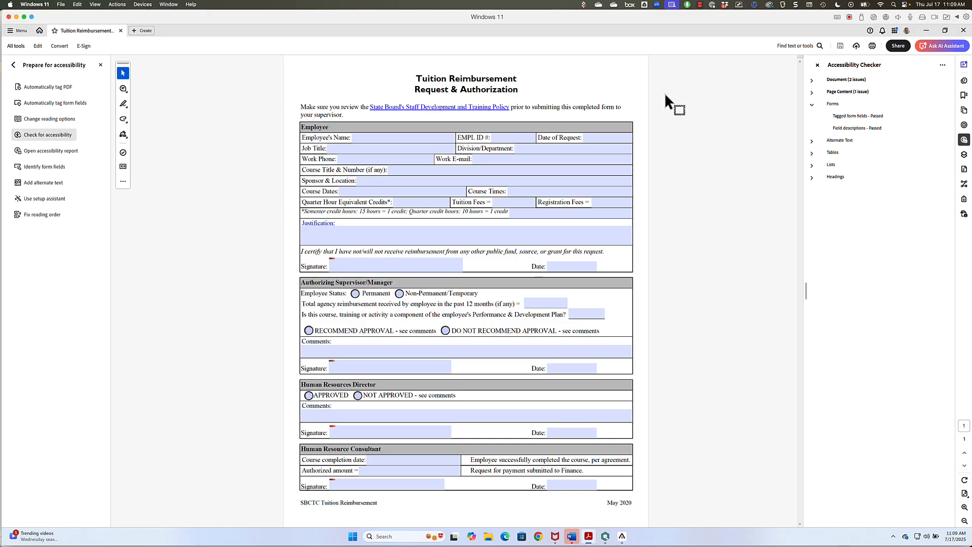